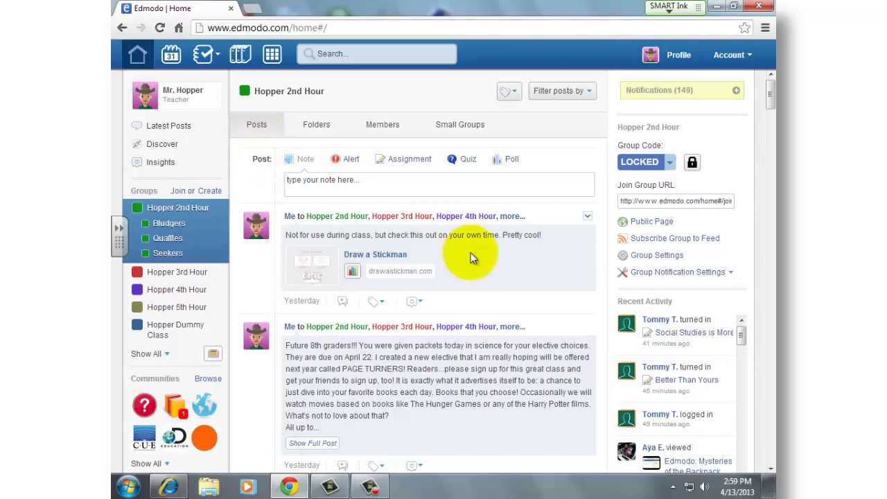
# Filter the Hopper 2nd Hour stream by Type to Assignments only.
pyautogui.scroll(-1, 470, 252)
pyautogui.scroll(-9, 470, 258)
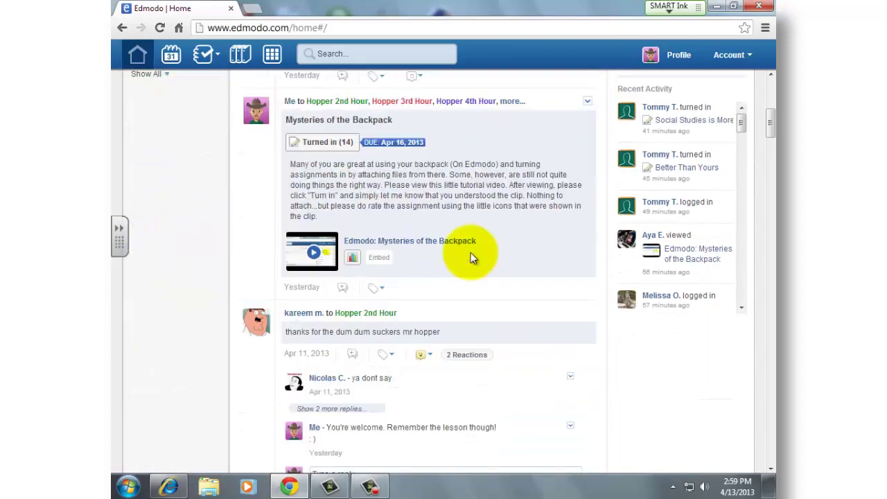
pyautogui.scroll(-9, 471, 257)
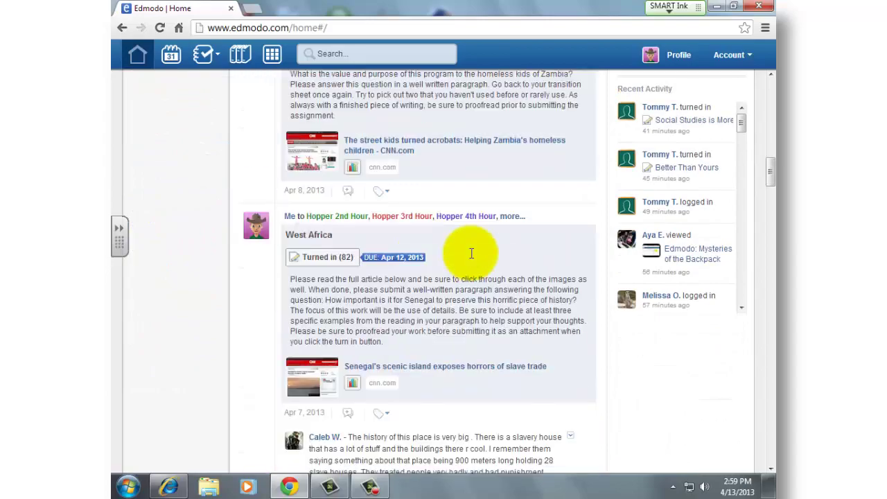
pyautogui.scroll(-6, 471, 253)
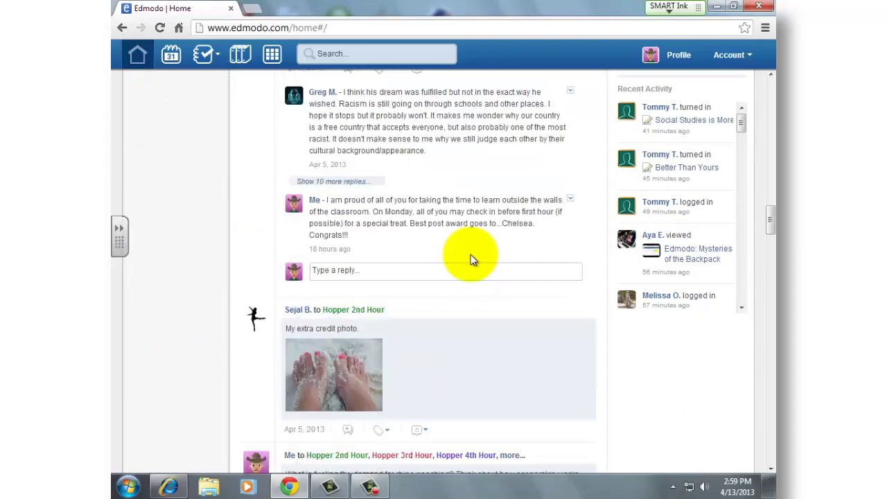
pyautogui.scroll(9, 470, 255)
pyautogui.scroll(15, 470, 254)
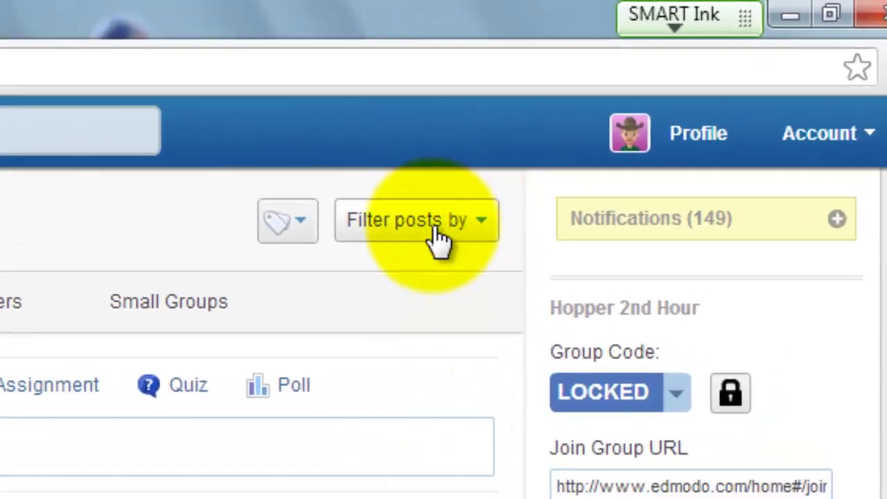
pyautogui.click(481, 232)
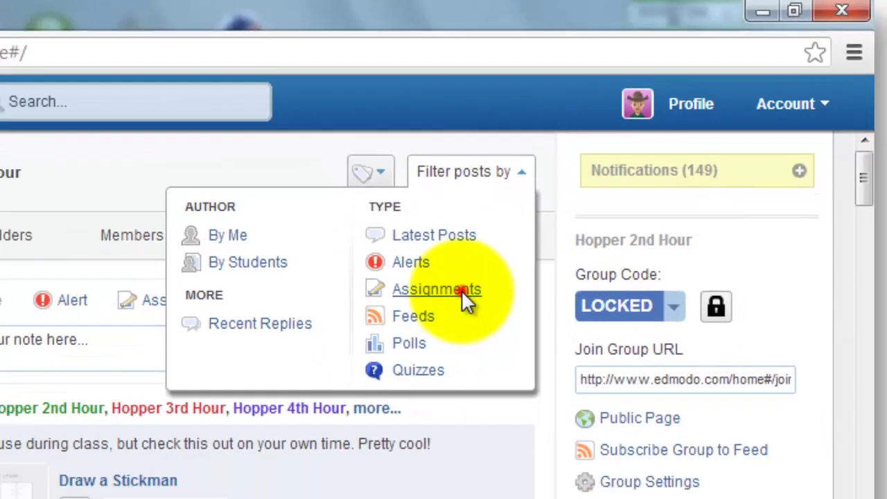
pyautogui.click(410, 386)
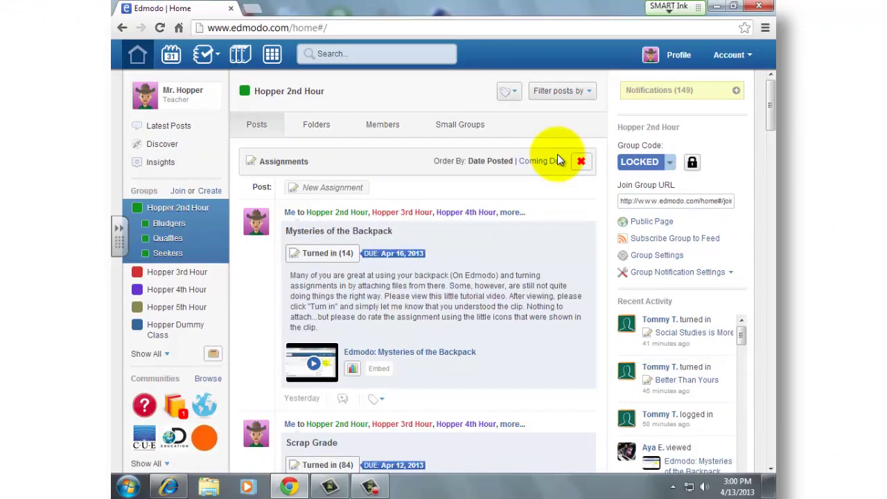
pyautogui.scroll(-3, 484, 273)
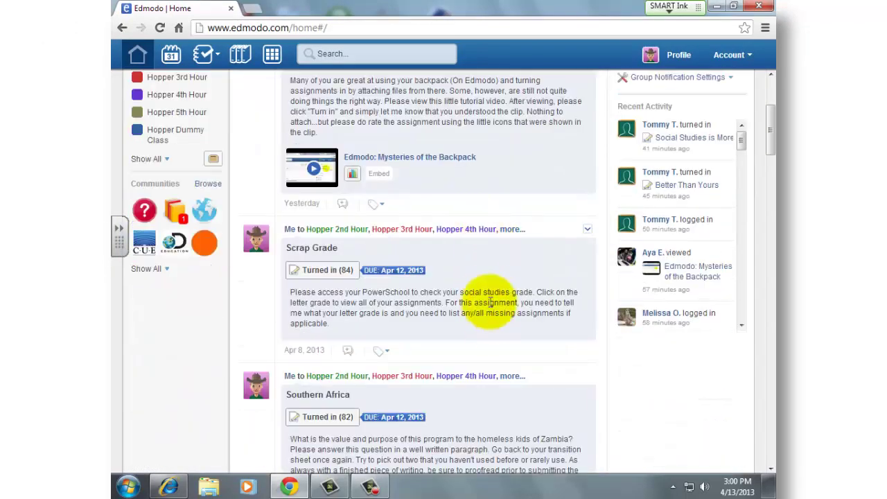
pyautogui.scroll(3, 489, 302)
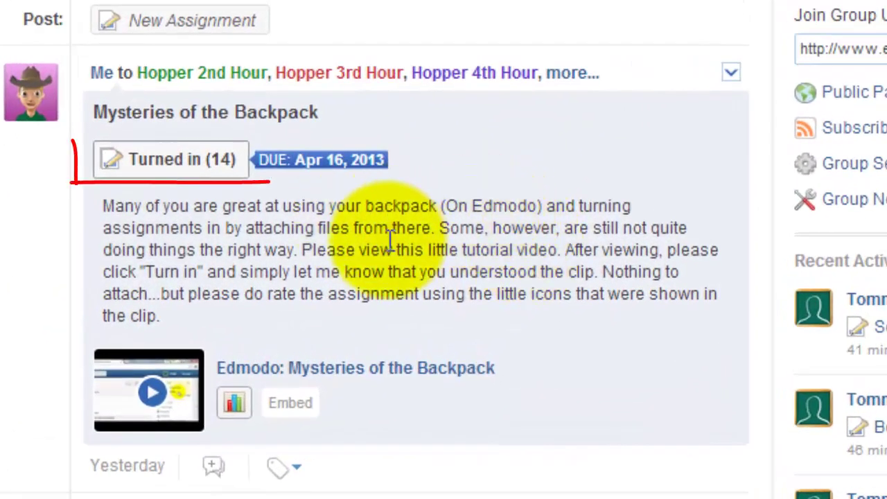
# Open Mysteries of the Backpack's submissions and try the Graded, Not Turned In, Turned In, then any-status filters.
pyautogui.click(195, 161)
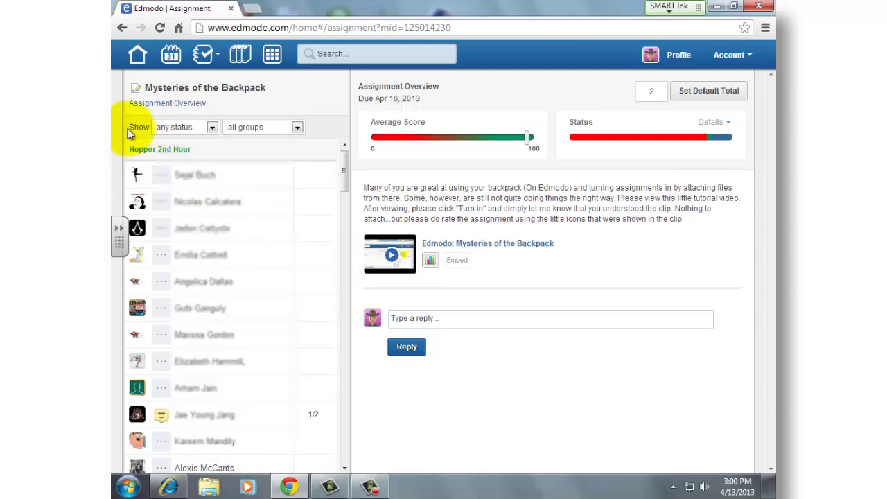
pyautogui.click(212, 128)
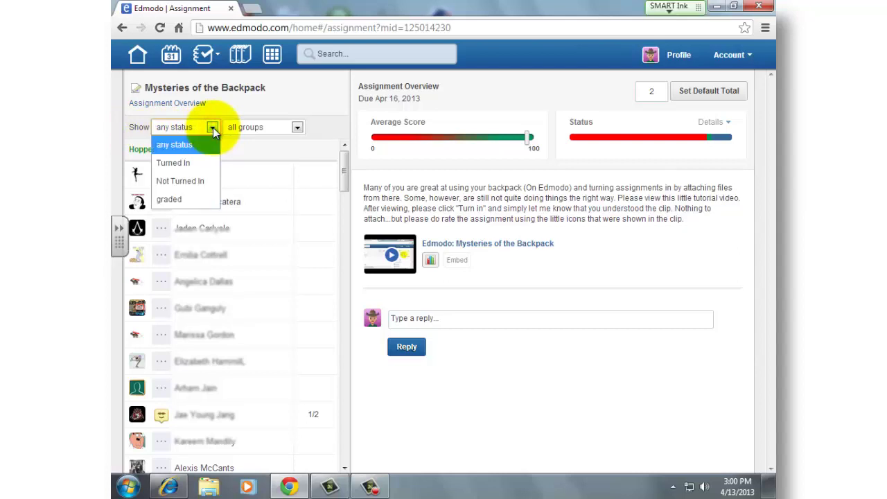
pyautogui.click(179, 199)
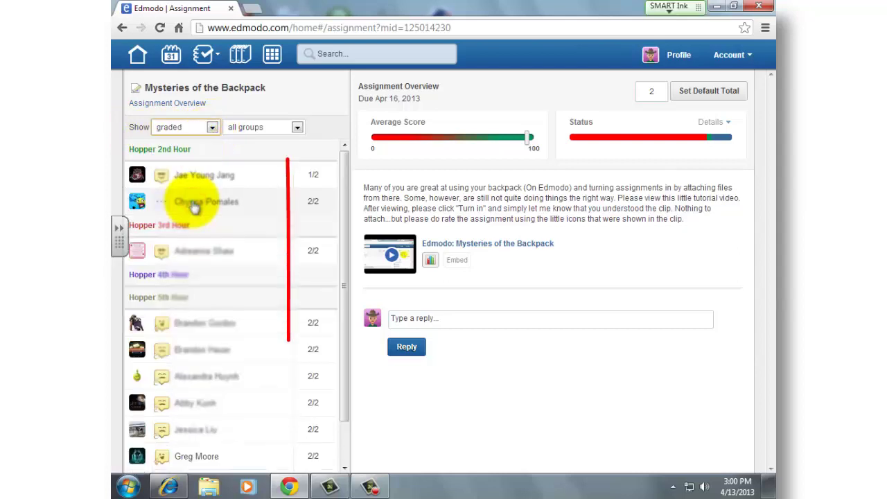
pyautogui.click(212, 128)
pyautogui.click(193, 179)
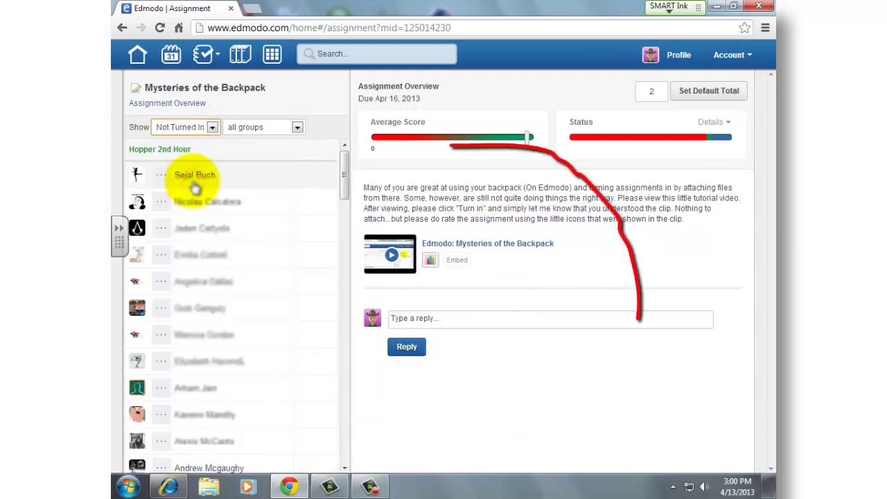
pyautogui.click(212, 129)
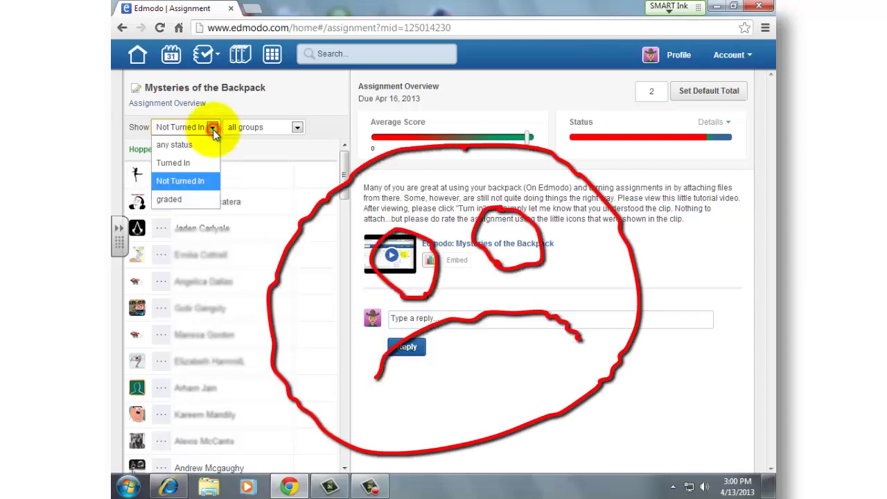
pyautogui.click(185, 166)
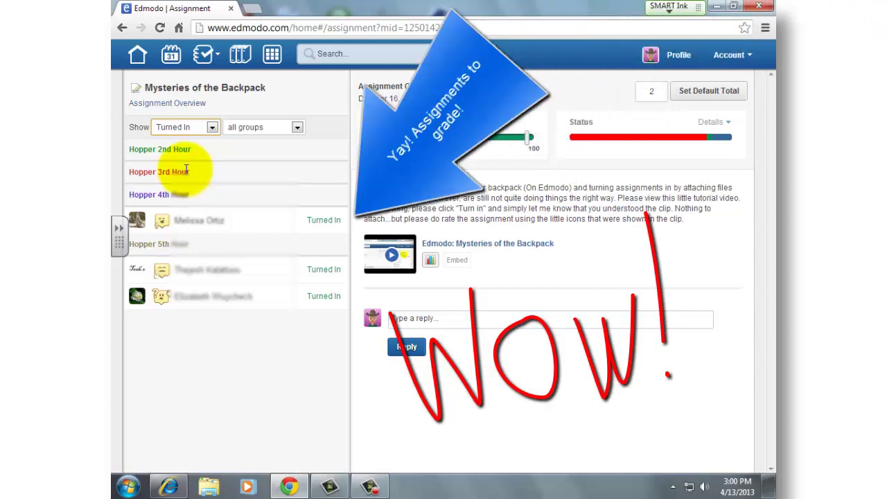
pyautogui.click(213, 127)
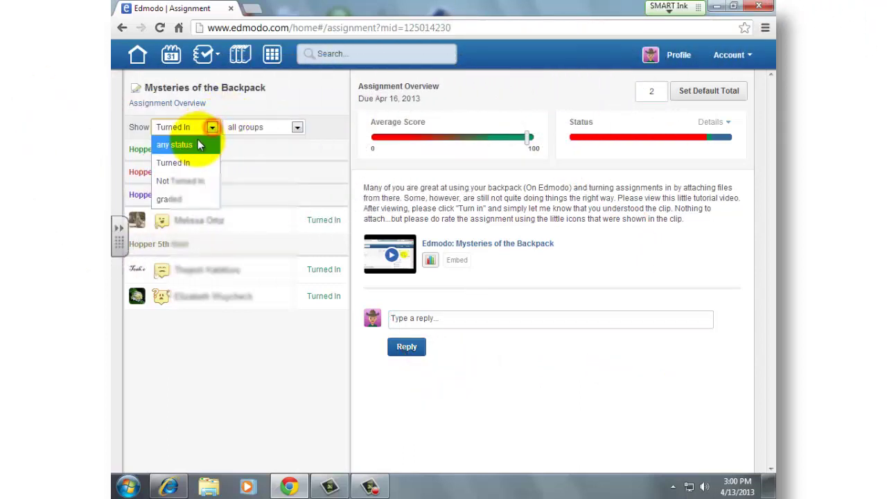
pyautogui.click(199, 144)
# Filter the student list to Hopper 5th Hour, then back to all groups.
pyautogui.click(301, 128)
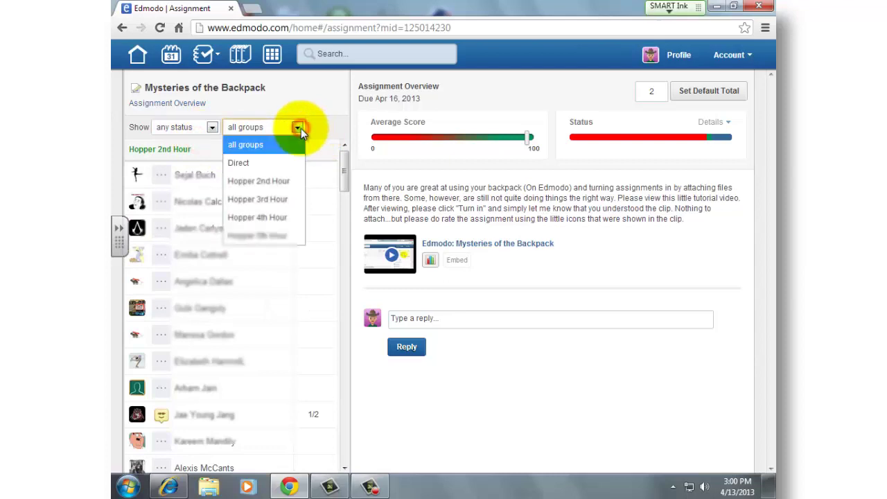
pyautogui.click(275, 237)
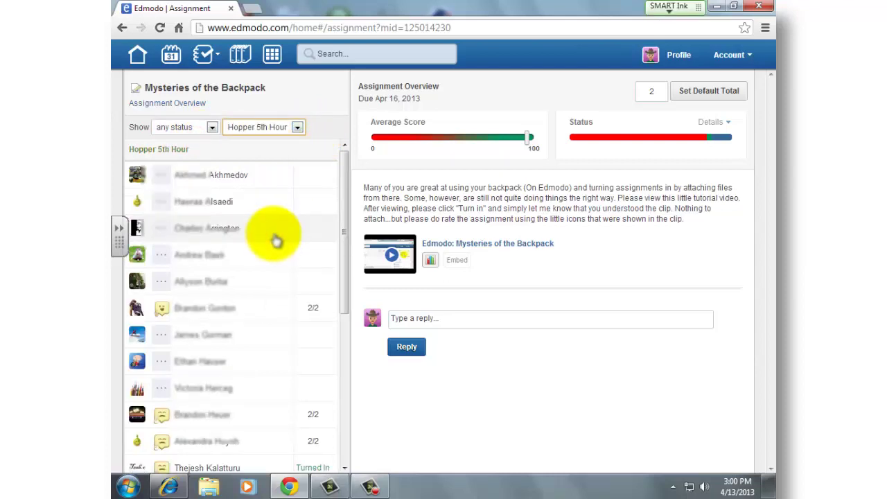
pyautogui.click(296, 127)
pyautogui.click(262, 147)
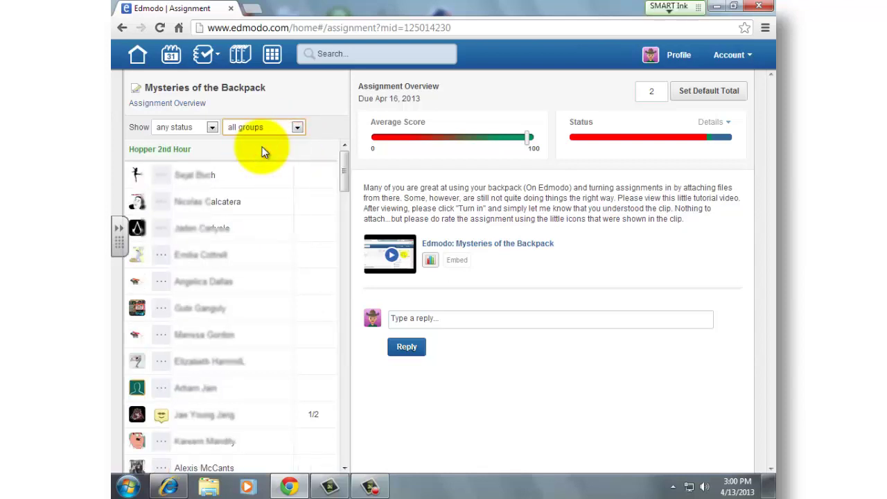
# Filter the Hopper Dummy Class feed to assignments and open Better Than Yours' turned-in submissions.
pyautogui.click(138, 63)
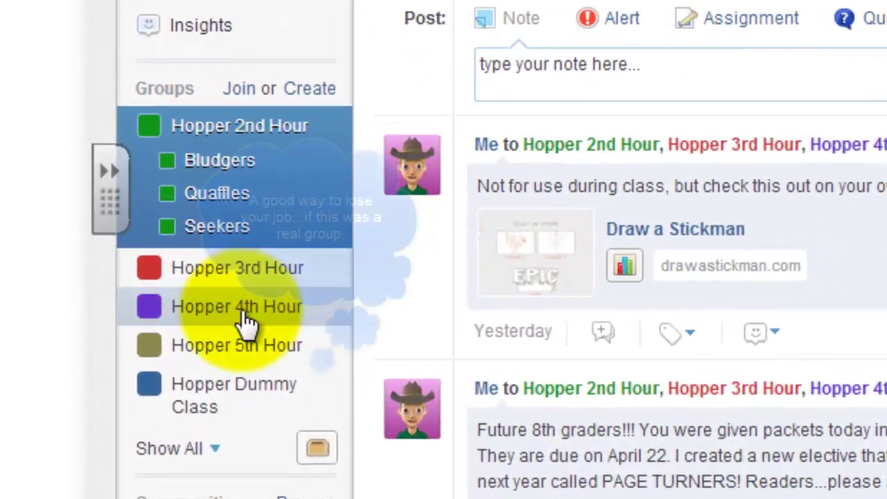
pyautogui.click(216, 395)
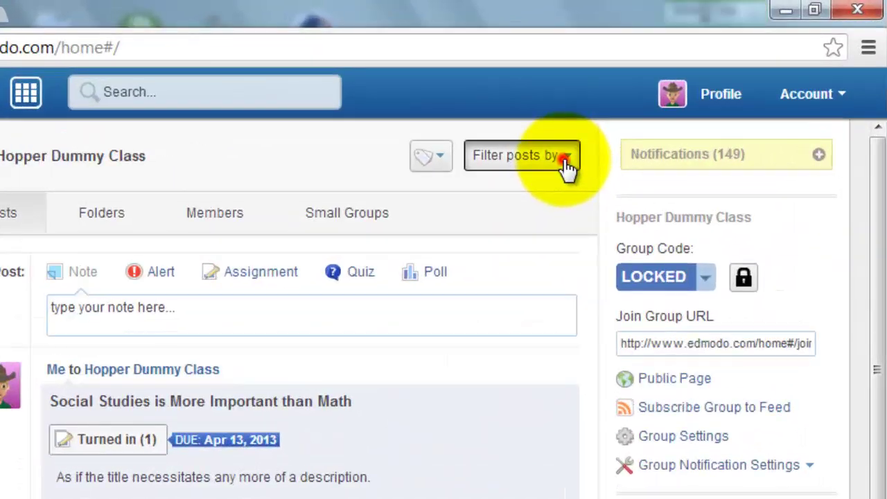
pyautogui.click(695, 43)
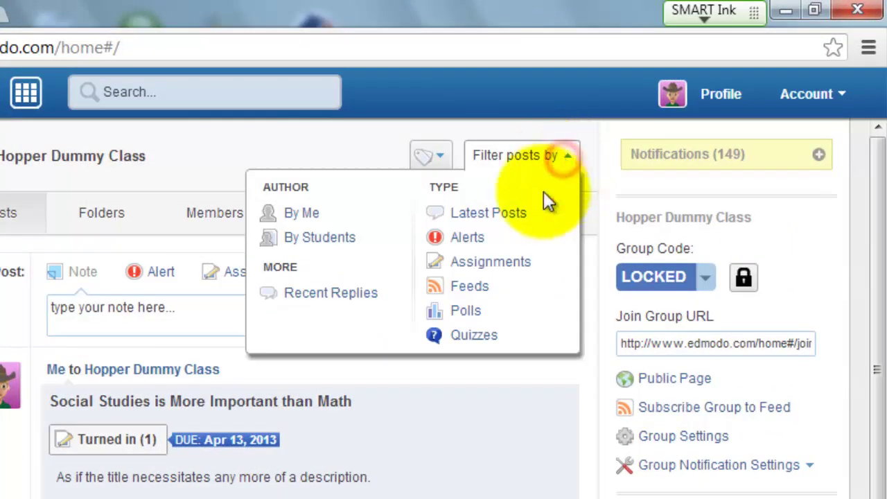
pyautogui.click(501, 262)
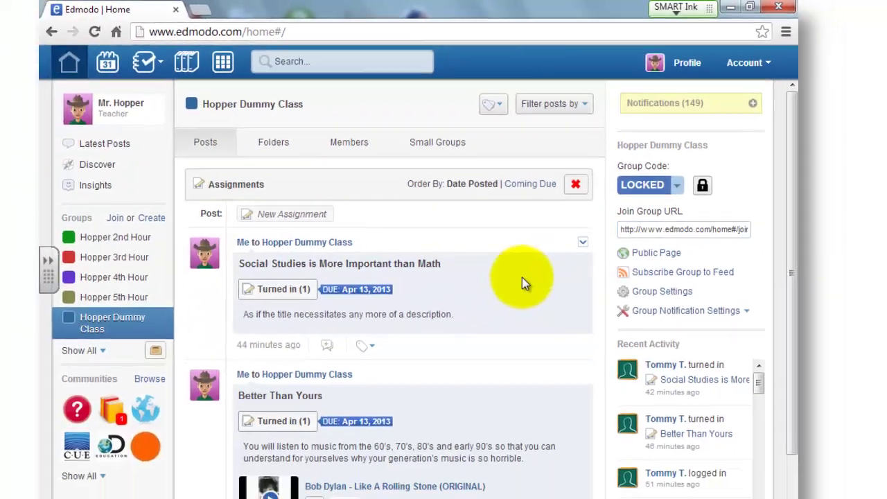
pyautogui.scroll(-1, 519, 419)
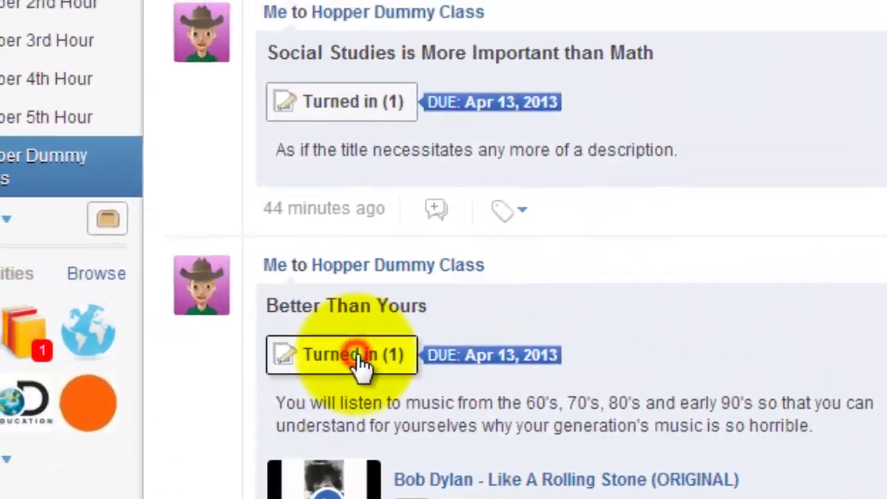
pyautogui.click(253, 242)
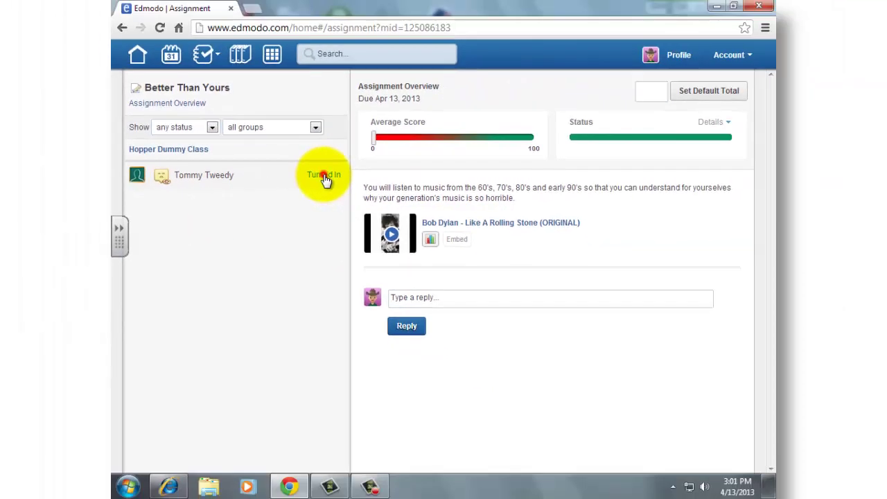
# Open the student's submission and launch annotation of annotation_ii.docx.
pyautogui.click(431, 147)
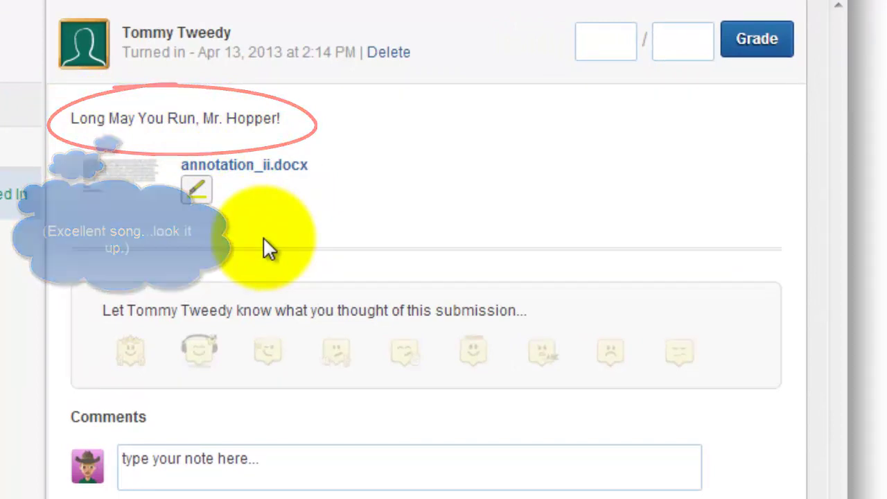
pyautogui.click(197, 194)
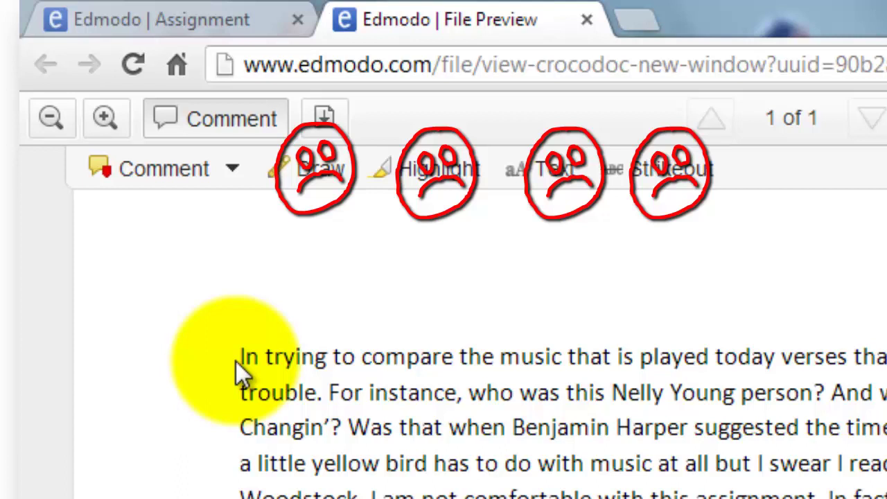
# Pin a point comment 'Indent.' at the start of the essay.
pyautogui.click(233, 172)
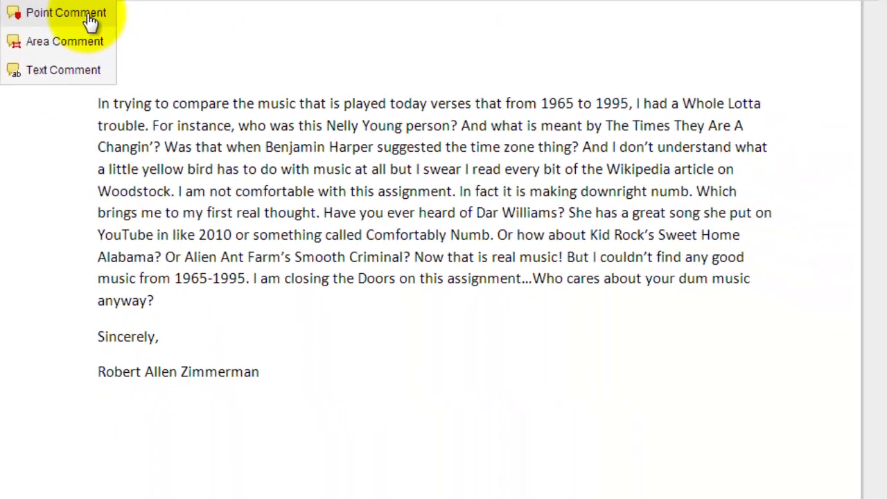
pyautogui.click(91, 20)
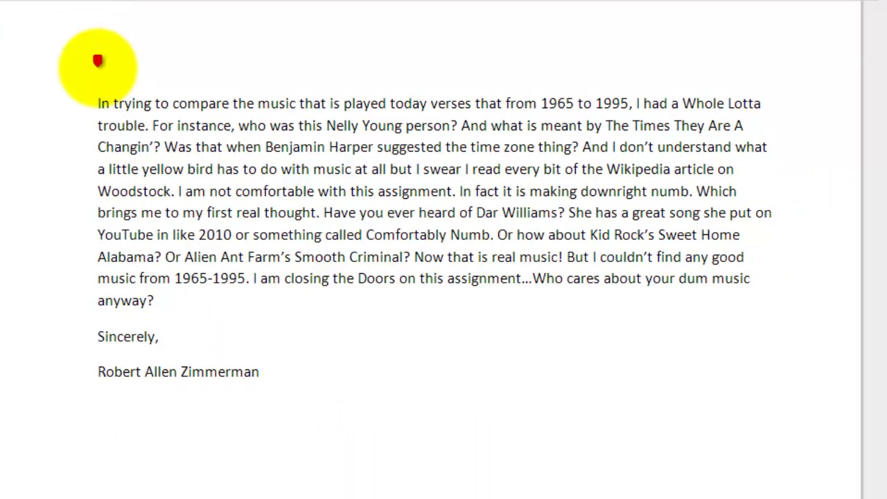
pyautogui.click(99, 95)
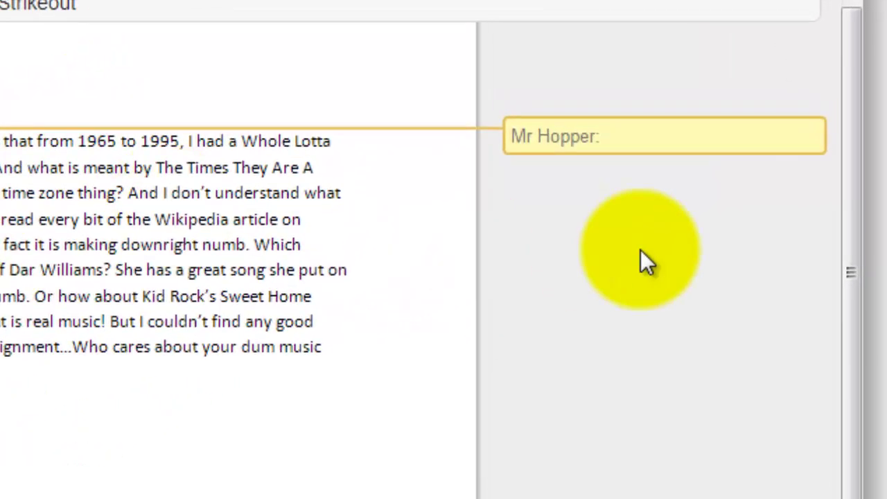
pyautogui.write('Indent')
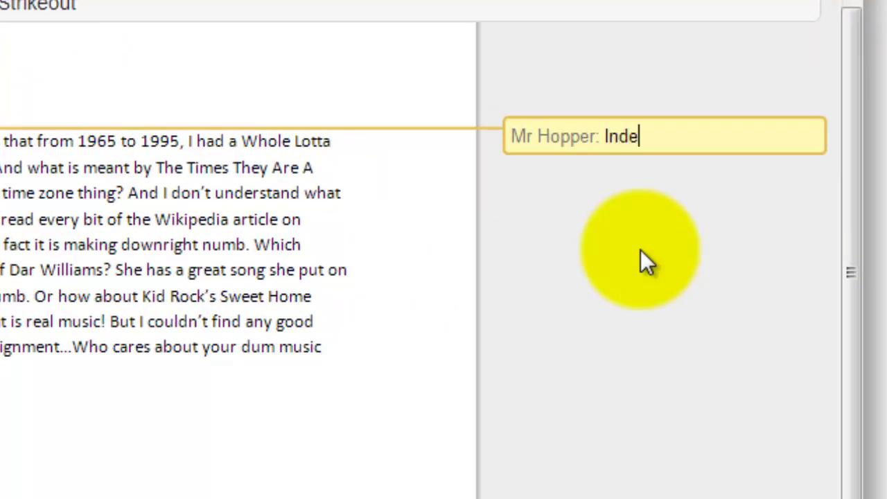
pyautogui.write('.')
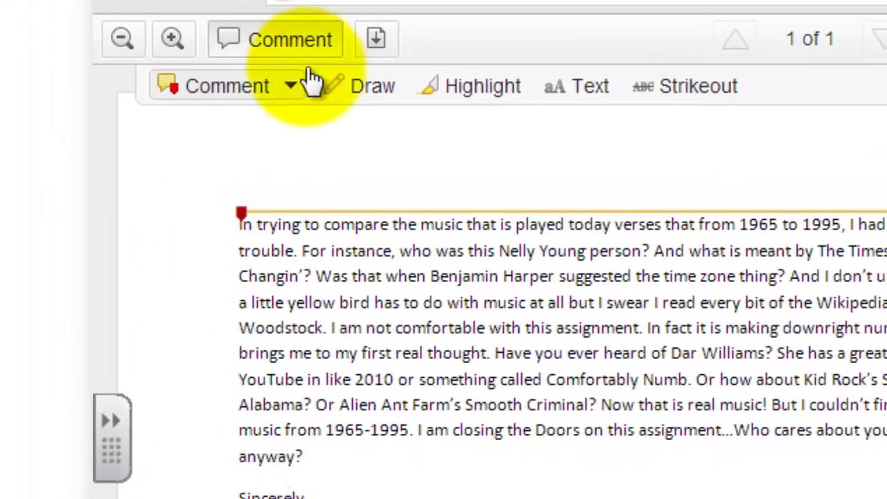
# Box the word Nelly with the area comment 'Neil, not Nelly.'.
pyautogui.click(292, 87)
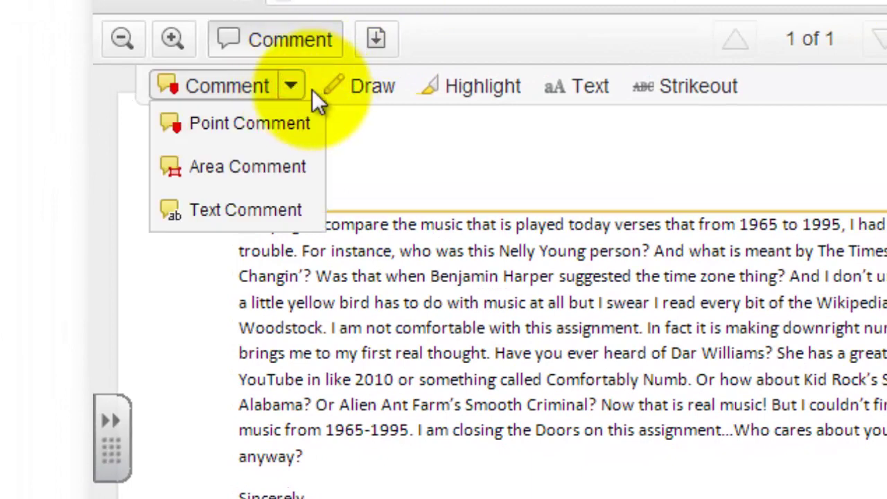
pyautogui.click(283, 173)
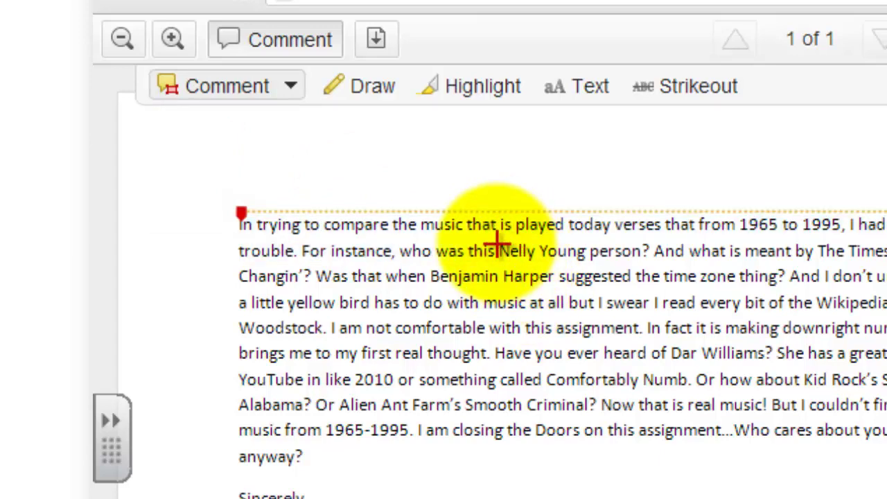
pyautogui.moveTo(497, 241); pyautogui.dragTo(546, 262)
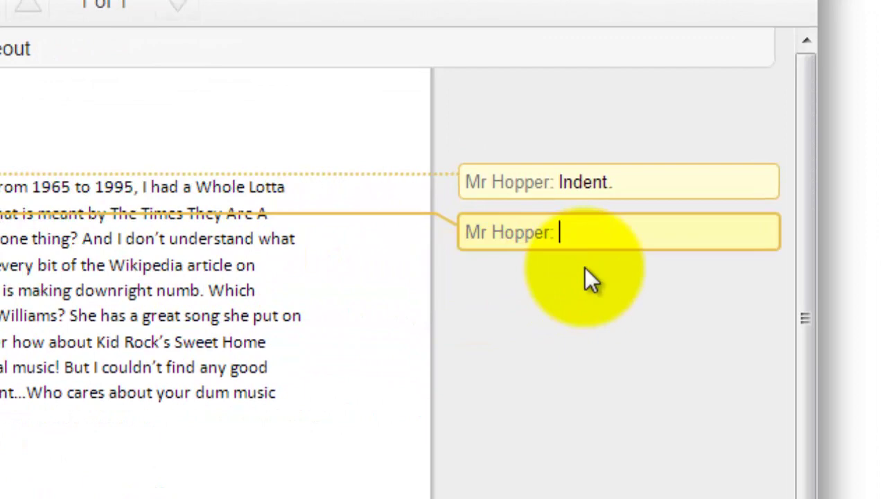
pyautogui.write('Neil')
pyautogui.write(', not Nelly')
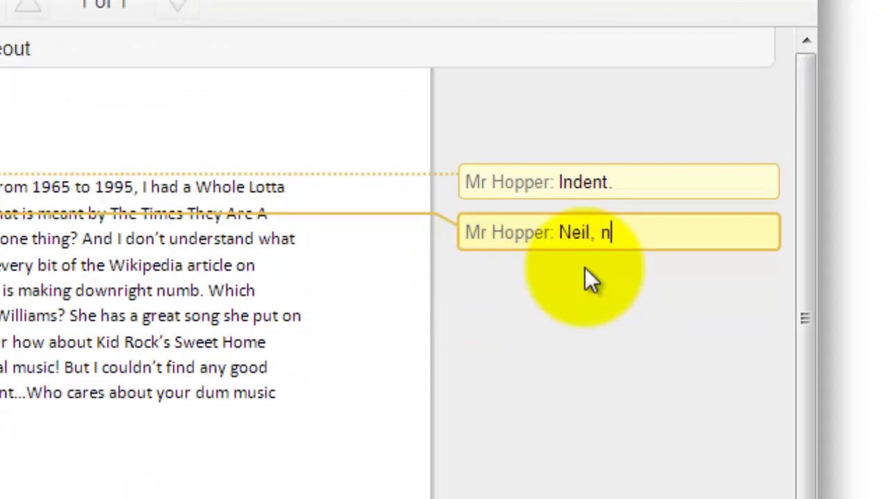
pyautogui.write('.')
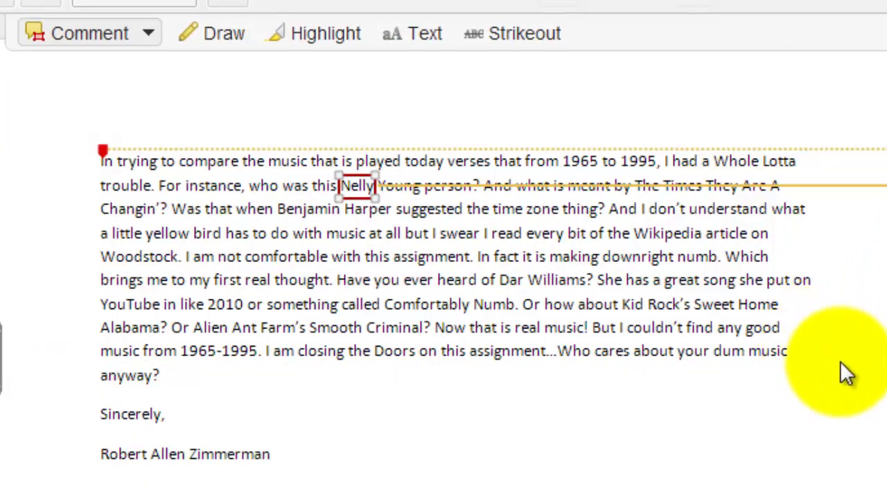
# Add the area comment 'Half of a sucker??' on the word dum, deleting a stray empty comment.
pyautogui.click(148, 33)
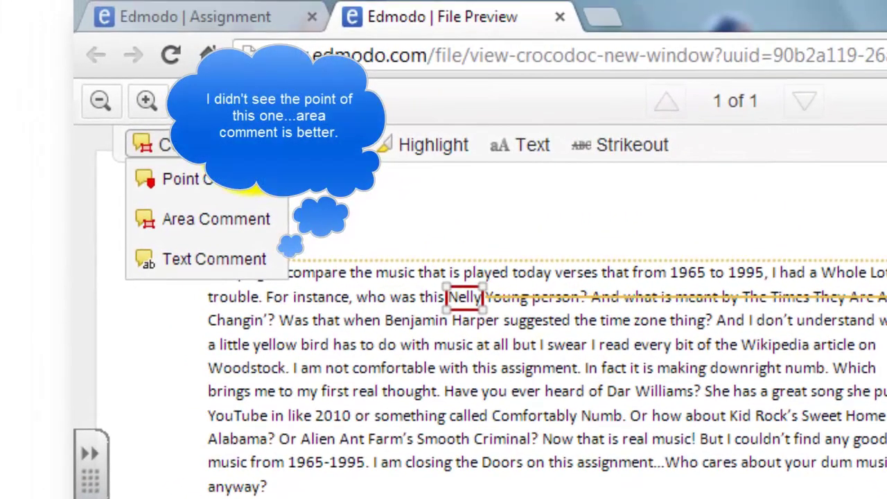
pyautogui.click(220, 219)
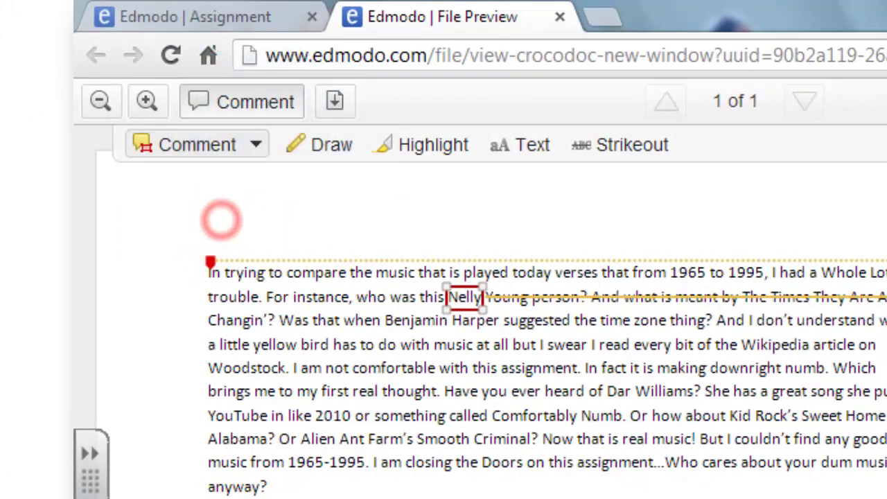
pyautogui.moveTo(817, 452); pyautogui.dragTo(829, 460)
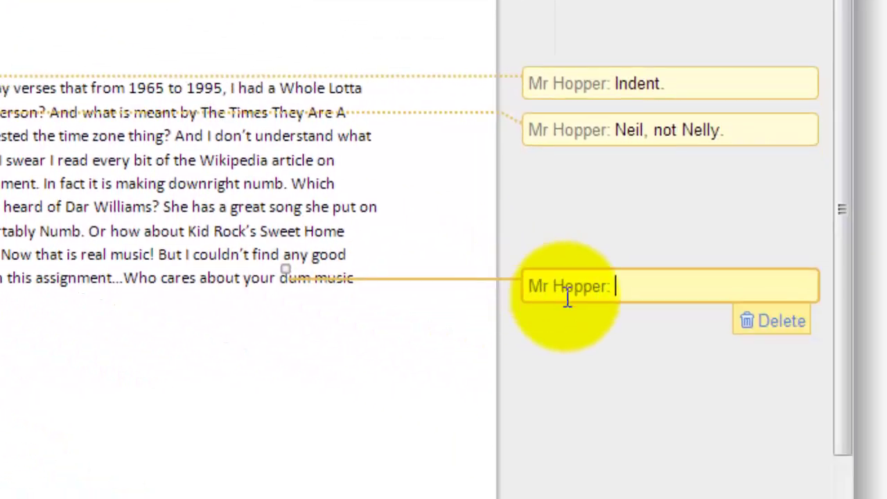
pyautogui.click(788, 322)
pyautogui.click(109, 35)
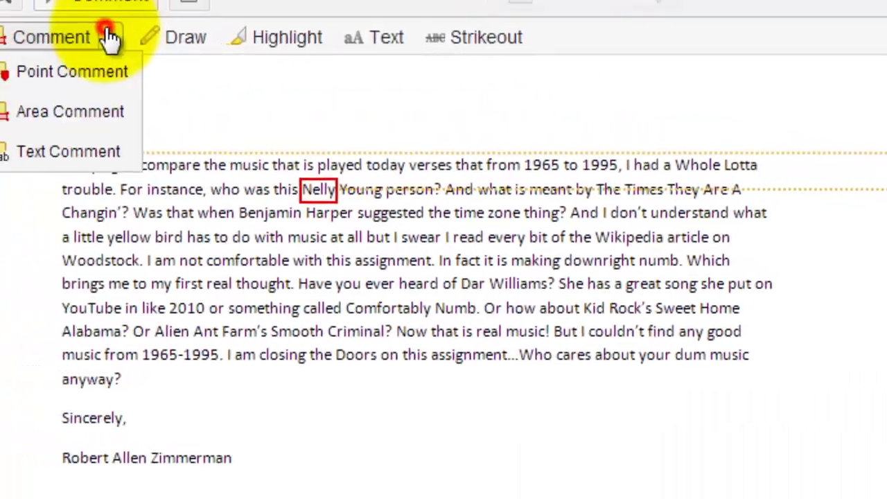
pyautogui.click(69, 110)
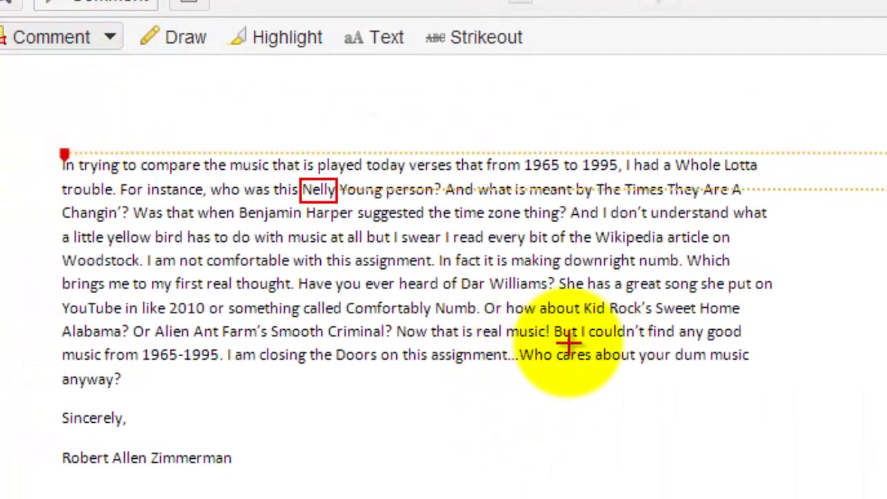
pyautogui.moveTo(663, 341); pyautogui.dragTo(690, 358)
pyautogui.moveTo(479, 365); pyautogui.dragTo(503, 373)
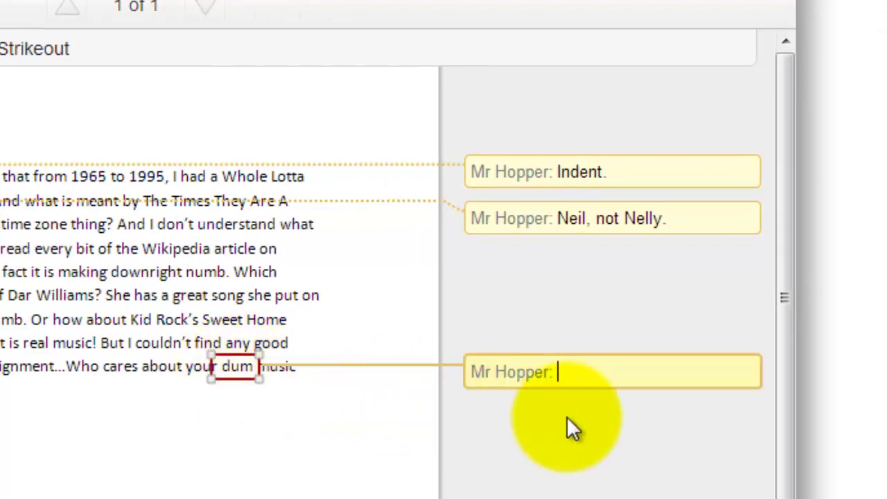
pyautogui.write('Half')
pyautogui.write(' of ')
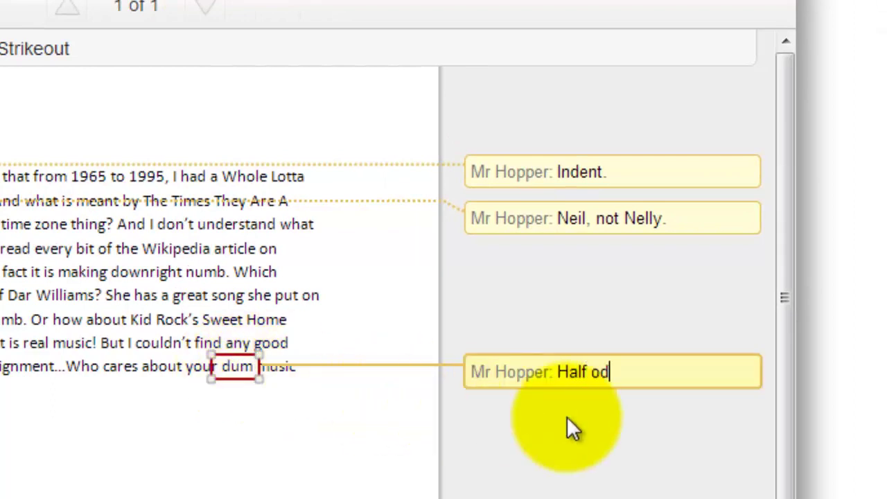
pyautogui.write('a sucker??')
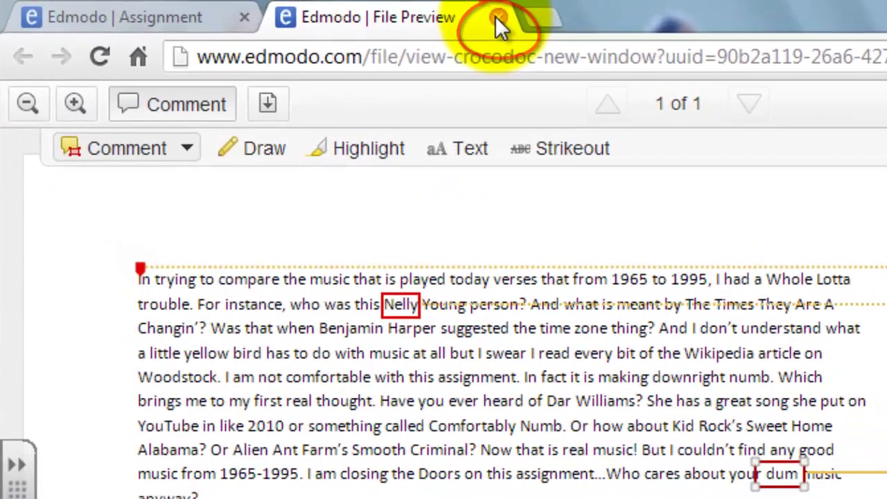
# Set the assignment's default total to 25 in Assignment Overview, after clearing a trial 21/25 entry.
pyautogui.click(499, 17)
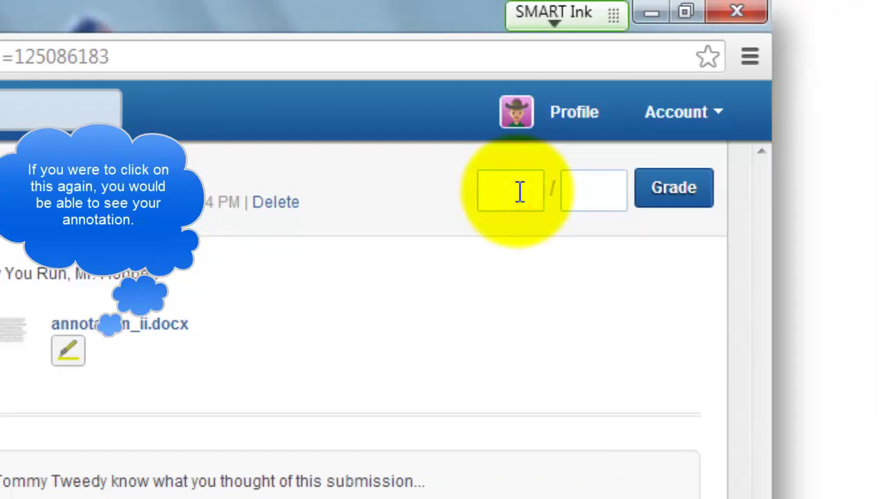
pyautogui.click(519, 192)
pyautogui.write('2')
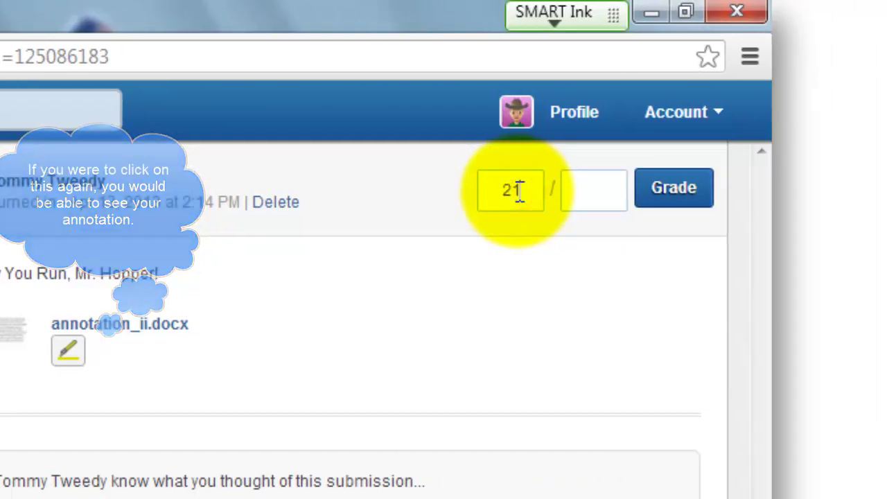
pyautogui.write('1')
pyautogui.click(599, 188)
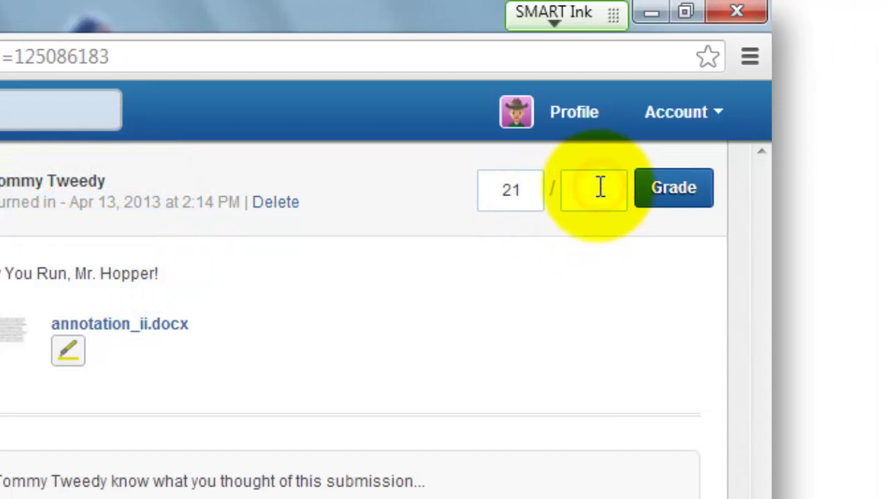
pyautogui.write('25')
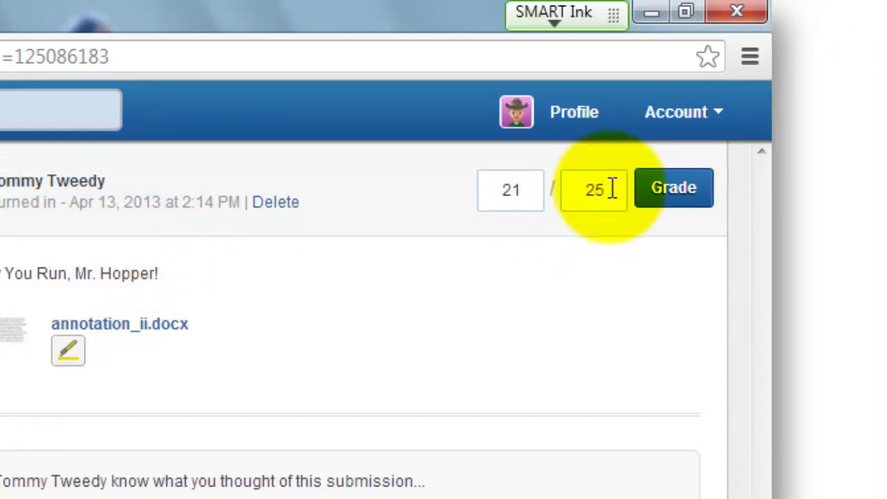
pyautogui.press('BackSpace')
pyautogui.press('BackSpace')
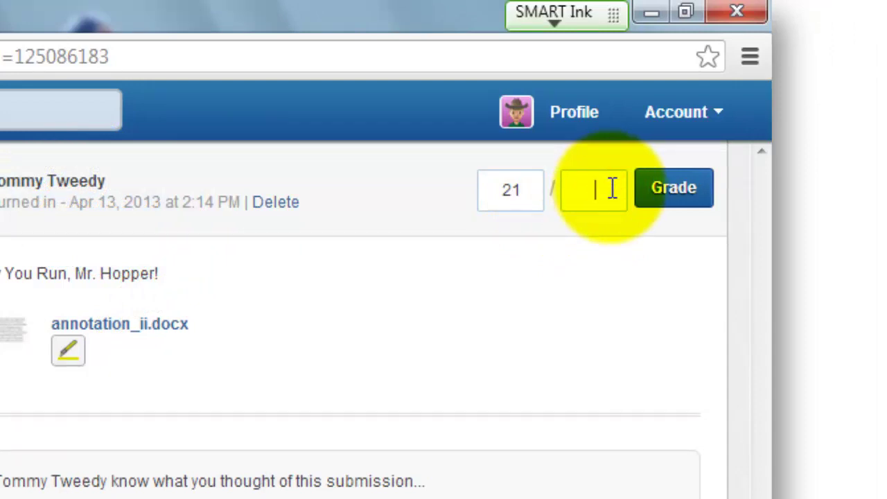
pyautogui.click(529, 185)
pyautogui.press('BackSpace')
pyautogui.press('BackSpace')
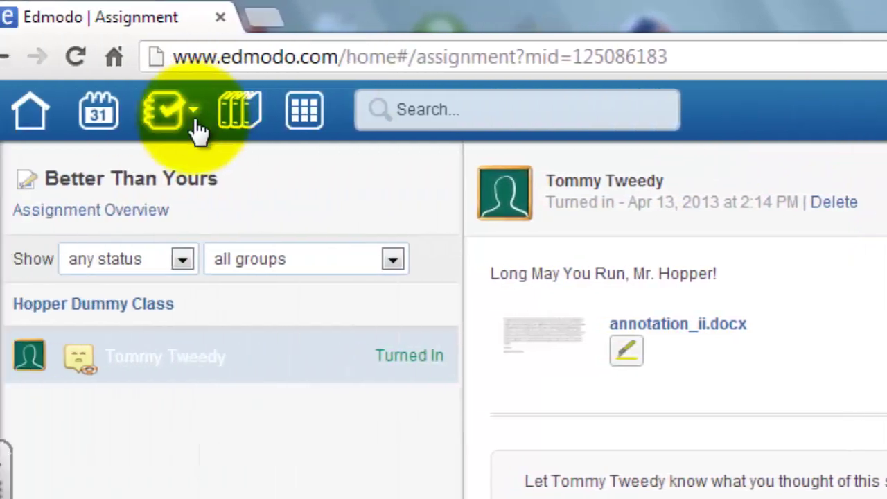
pyautogui.click(146, 212)
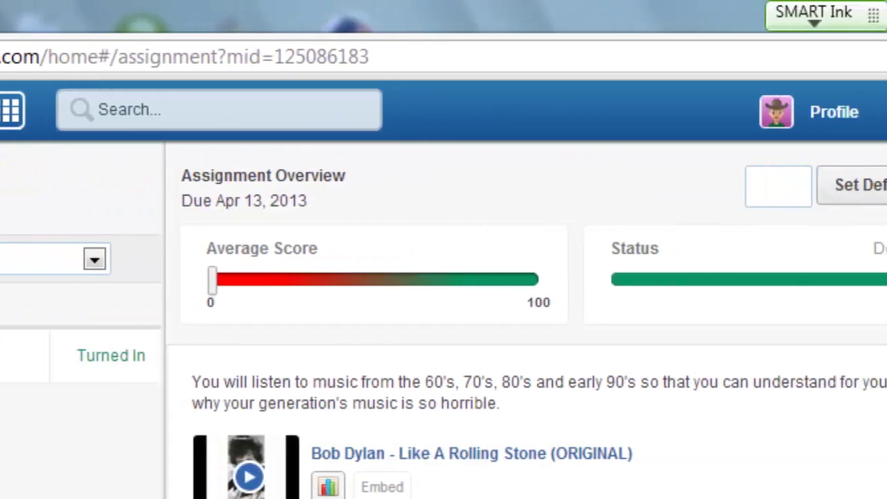
pyautogui.click(786, 189)
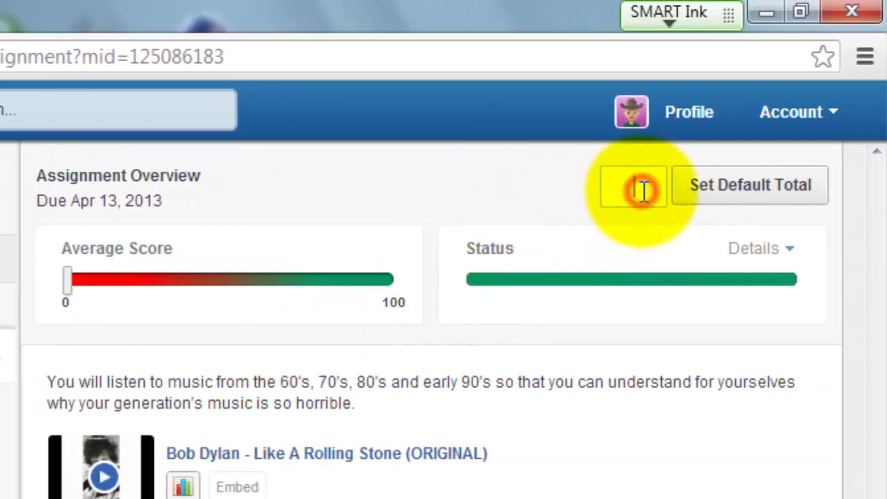
pyautogui.write('25')
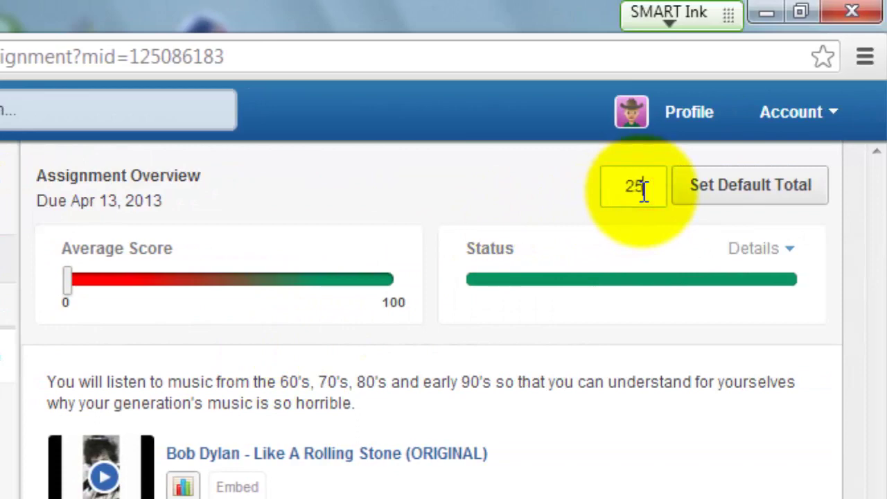
pyautogui.click(710, 191)
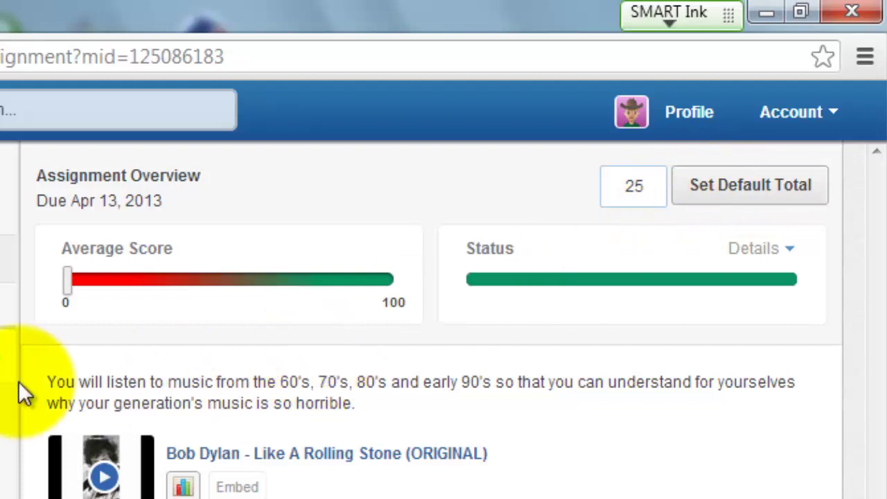
# Grade the student's submission 21.5 out of 25.
pyautogui.click(8, 359)
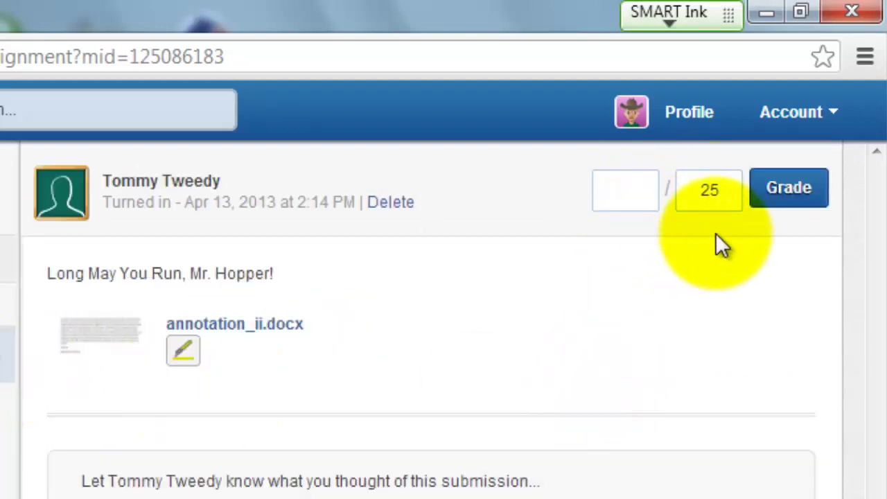
pyautogui.click(629, 188)
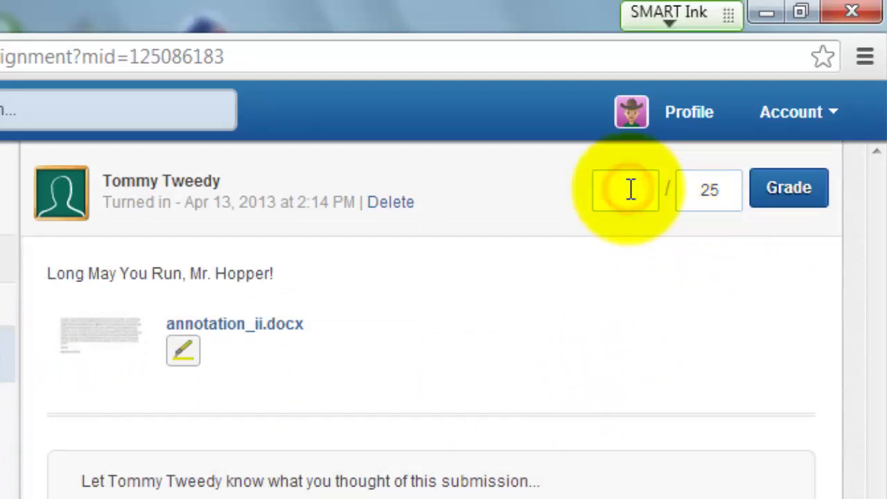
pyautogui.write('21.56')
pyautogui.press('BackSpace')
pyautogui.click(785, 190)
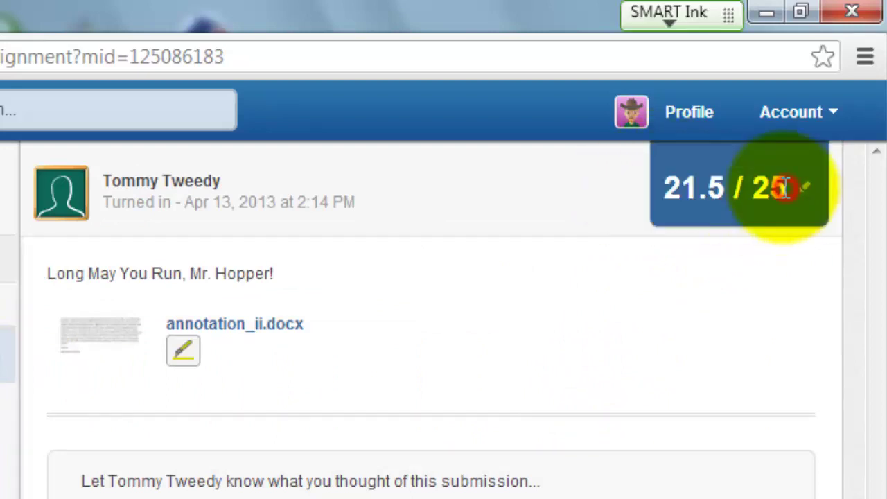
# Give the submission the Rockstar reaction and post the comment 'Glad you learned something.'.
pyautogui.scroll(-5, 752, 174)
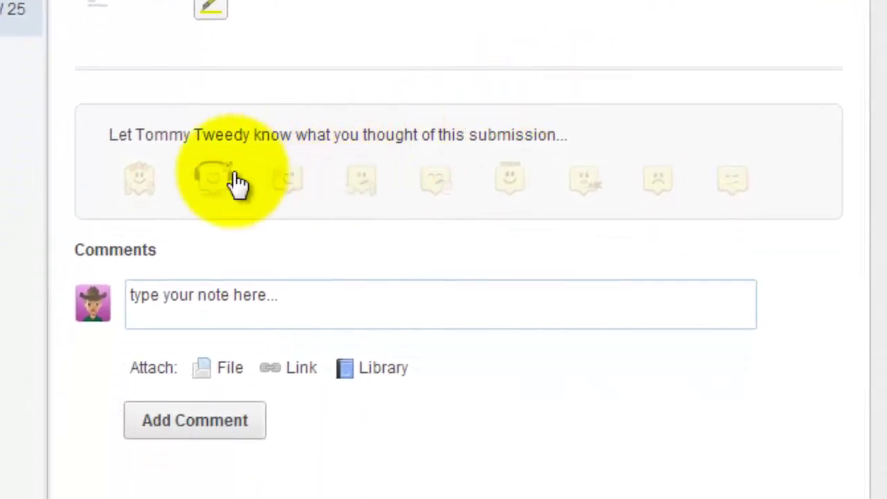
pyautogui.click(216, 182)
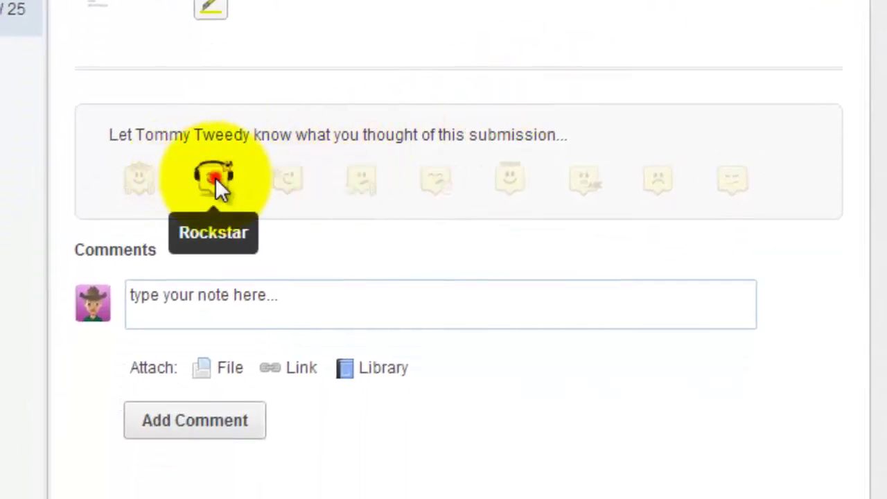
pyautogui.click(238, 296)
pyautogui.write('Glad you lea')
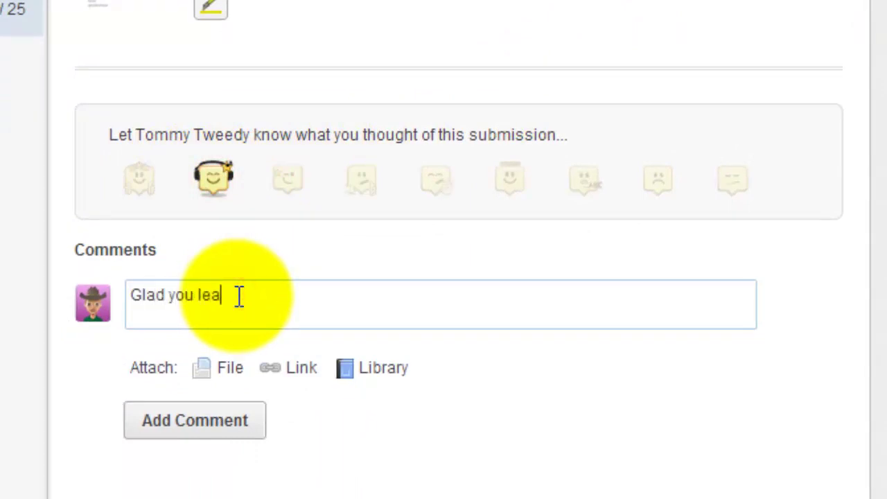
pyautogui.write('rned something')
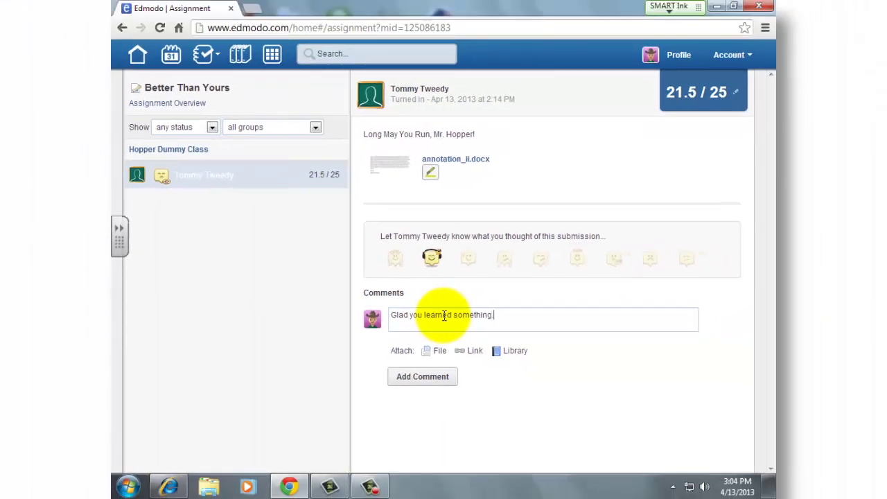
pyautogui.write('.')
pyautogui.click(431, 378)
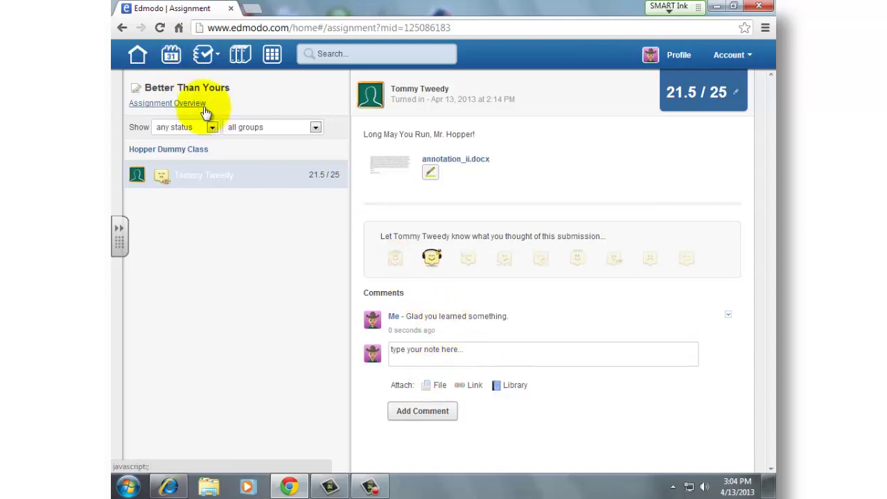
# Return to the Edmodo home page and switch to the student's browser window.
pyautogui.click(138, 55)
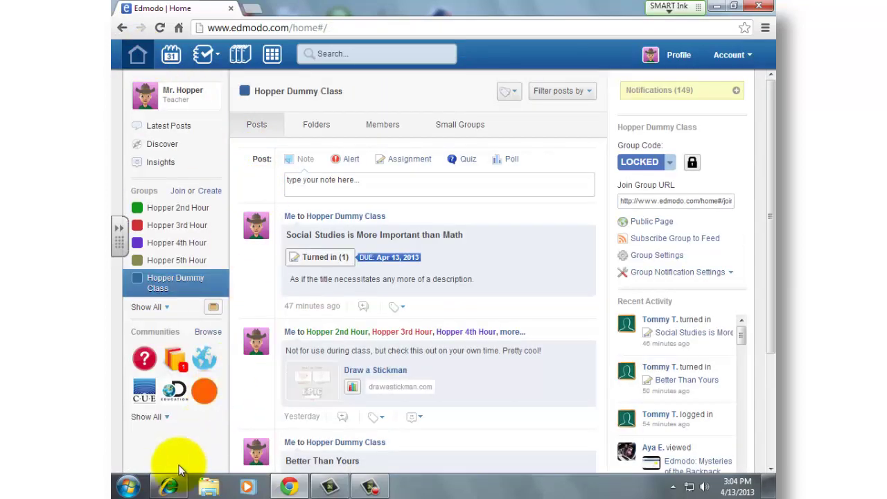
pyautogui.click(172, 486)
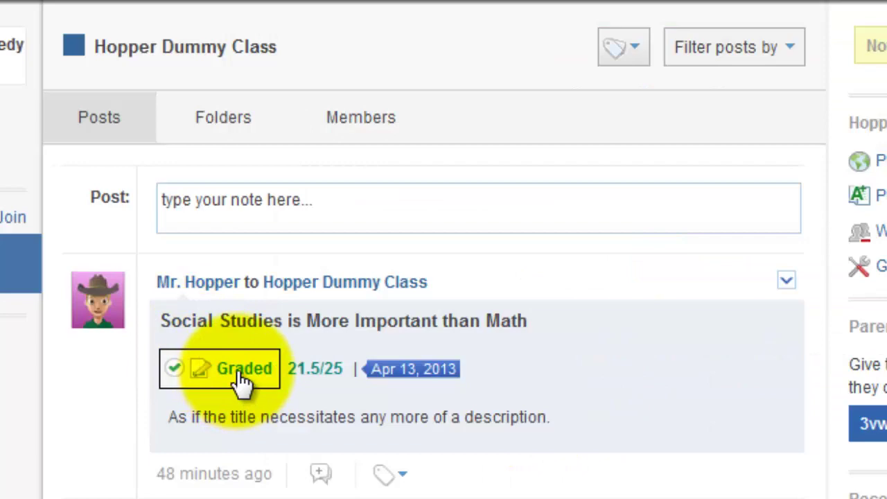
# As the student, open the graded post and preview annotation_example4.docx to read the teacher's comments.
pyautogui.click(241, 375)
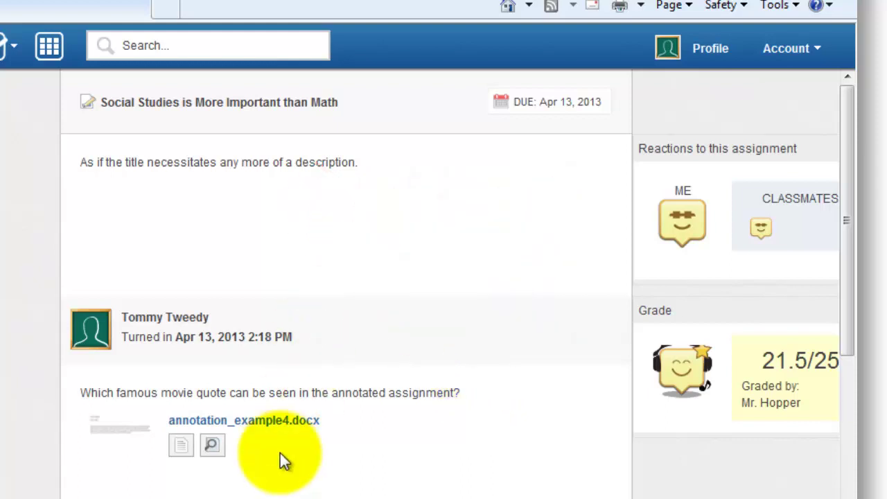
pyautogui.click(213, 448)
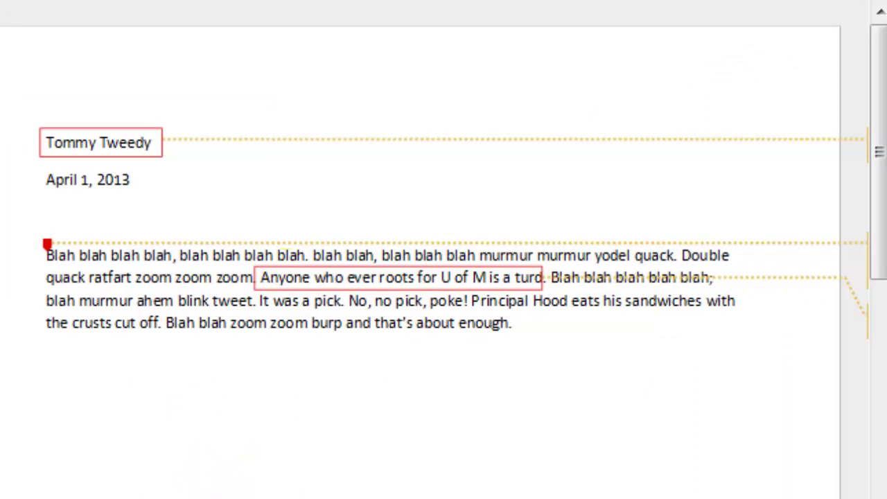
pyautogui.hscroll(5, 435, 262)
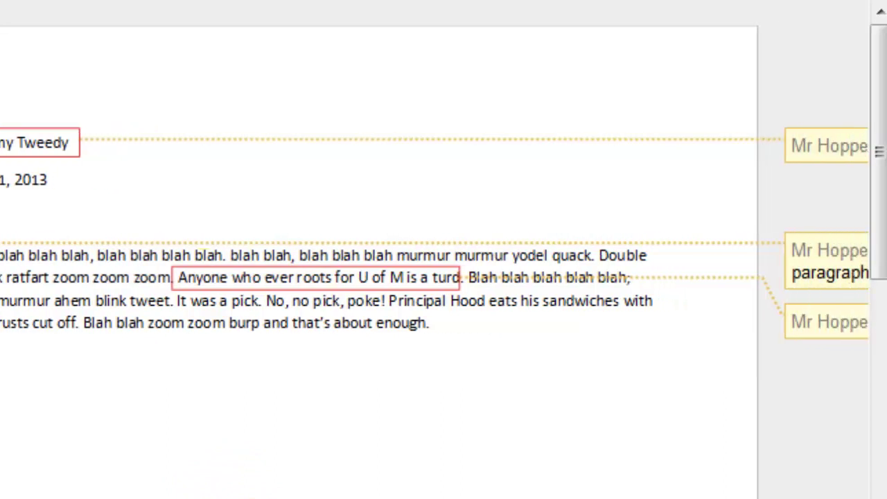